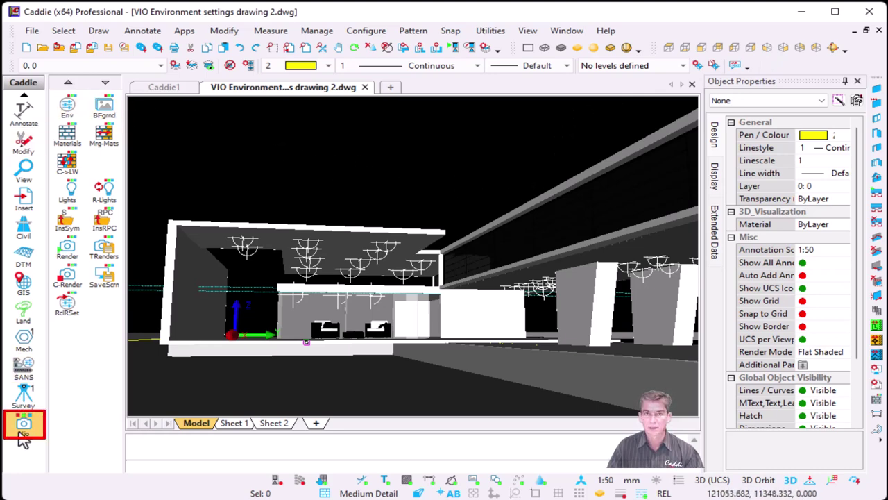
- Confirm the environment as Day - Clear Sky in Eastern Cape with natural lighting on
left_click(66, 106)
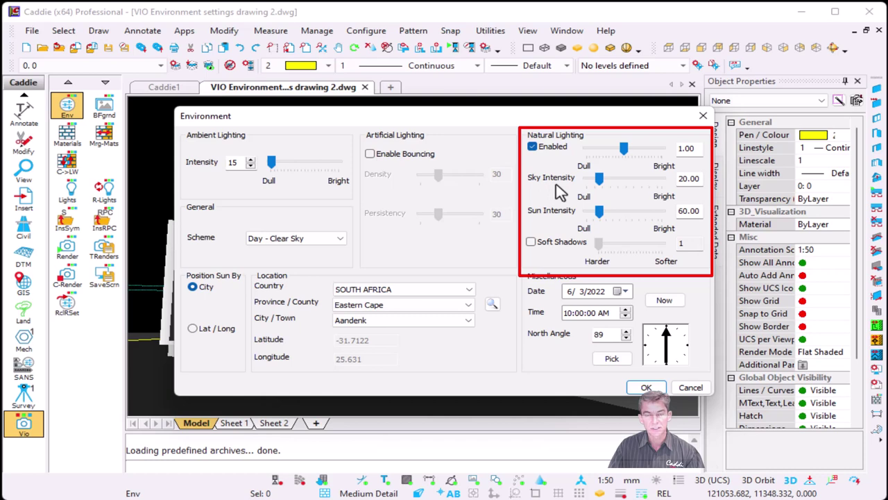
left_click(325, 238)
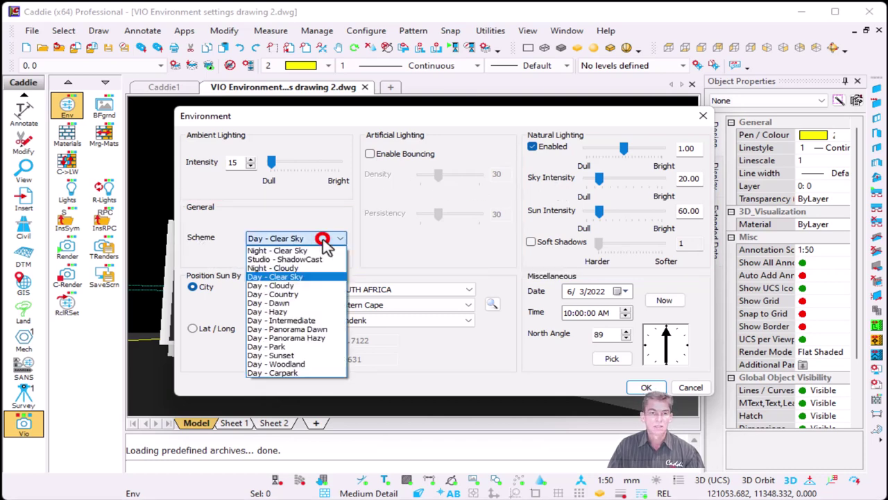
left_click(378, 252)
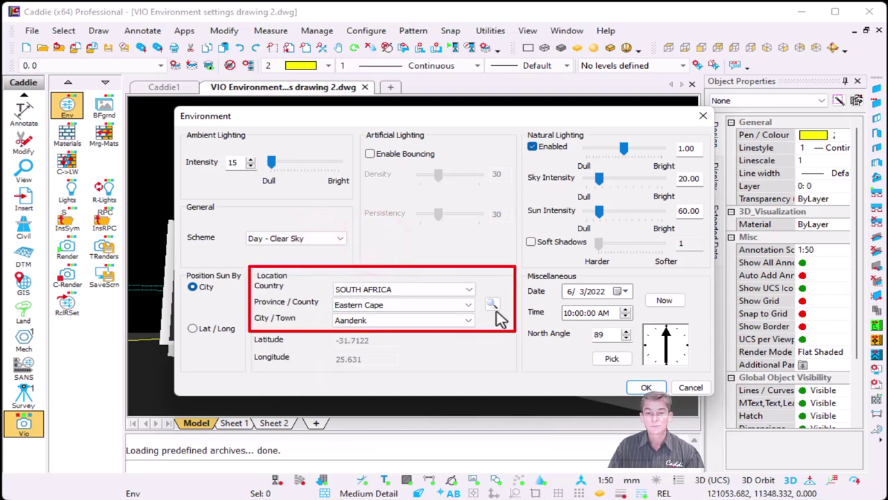
left_click(427, 306)
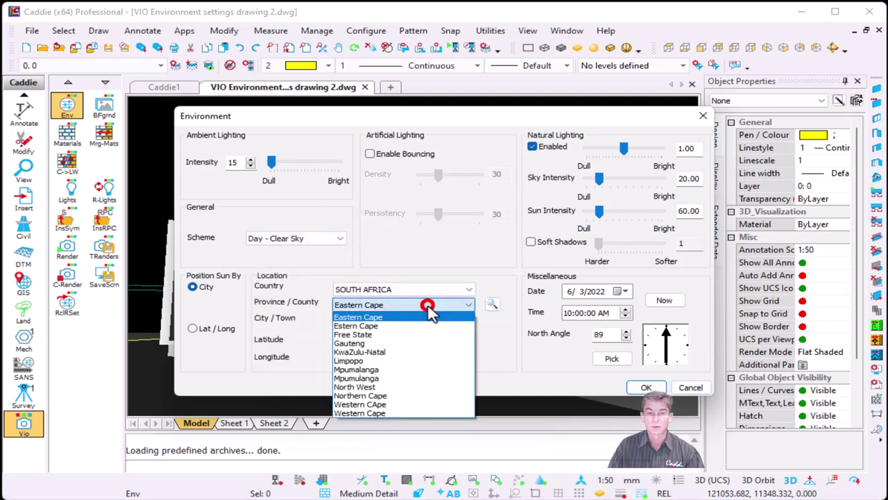
left_click(428, 309)
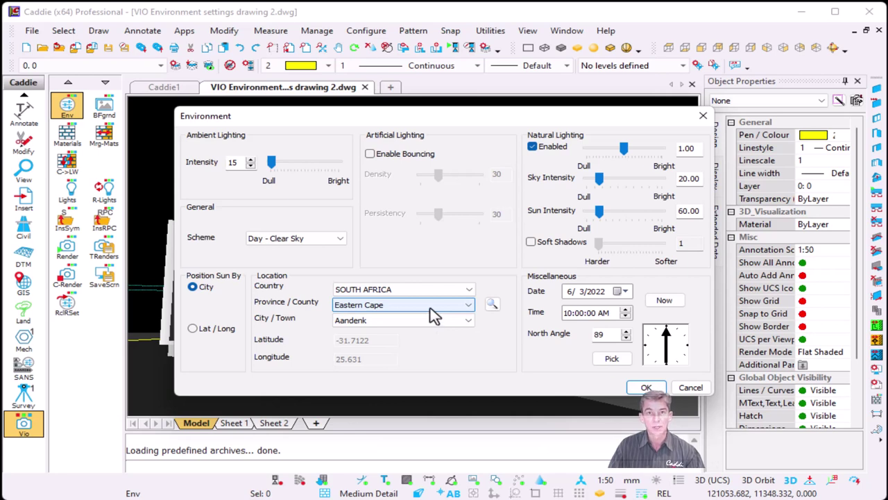
left_click(430, 307)
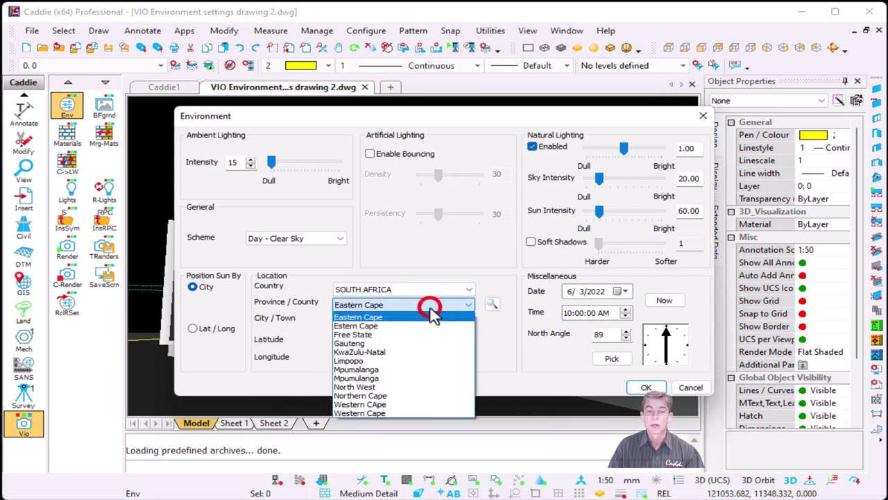
left_click(431, 316)
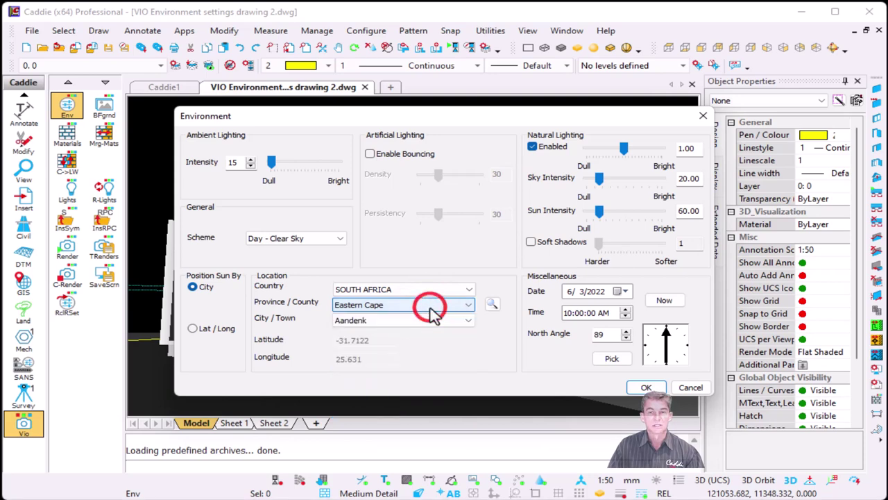
left_click(532, 148)
left_click(532, 147)
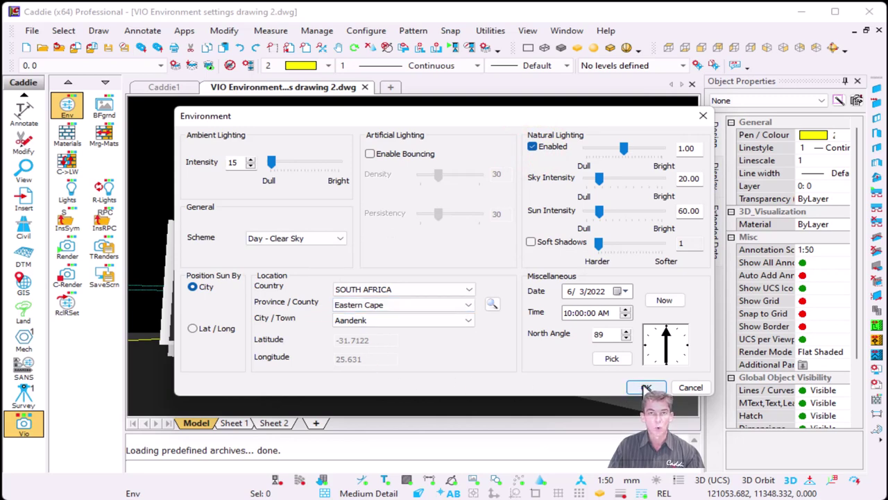
left_click(645, 387)
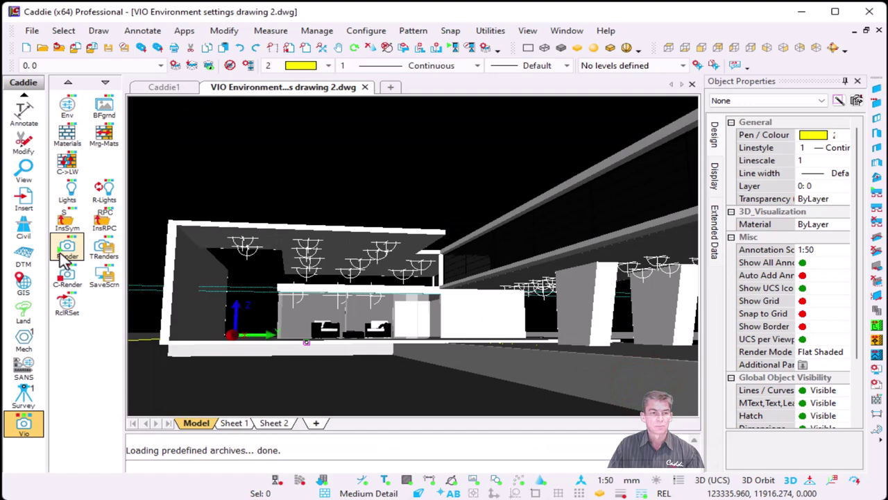
- Render the building with progressive rendering turned on, then close the rendered image
left_click(63, 255)
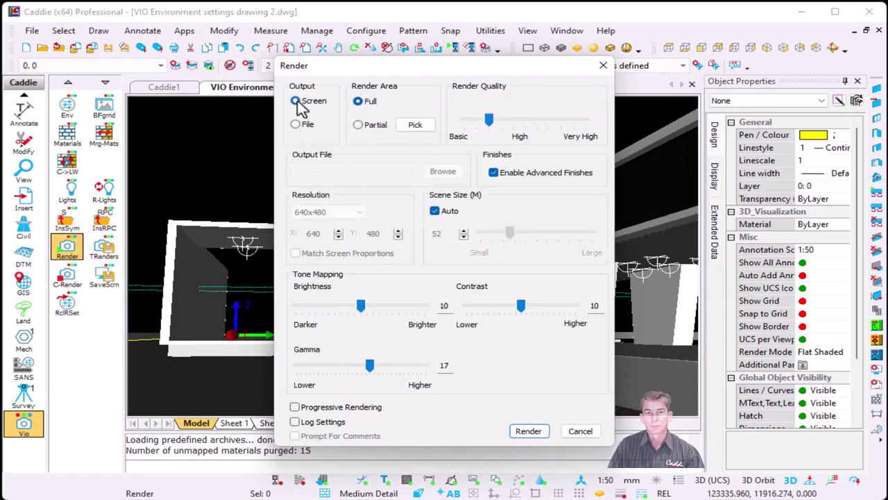
left_click(319, 407)
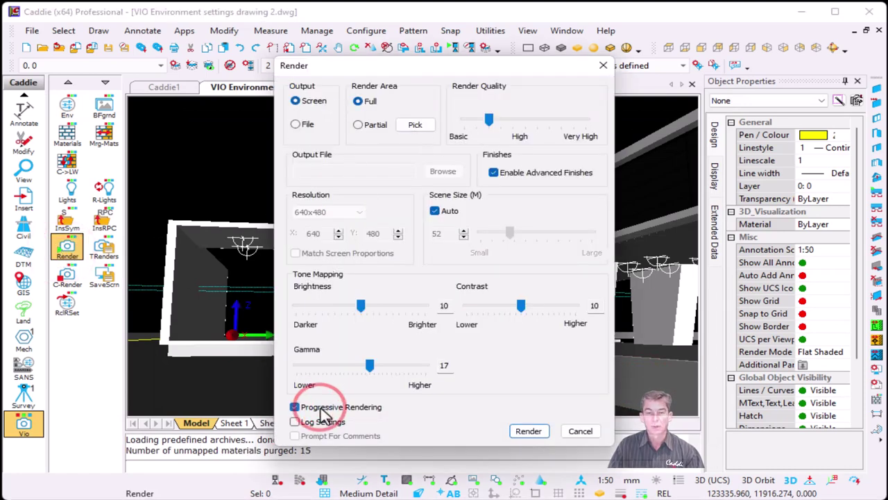
left_click(528, 430)
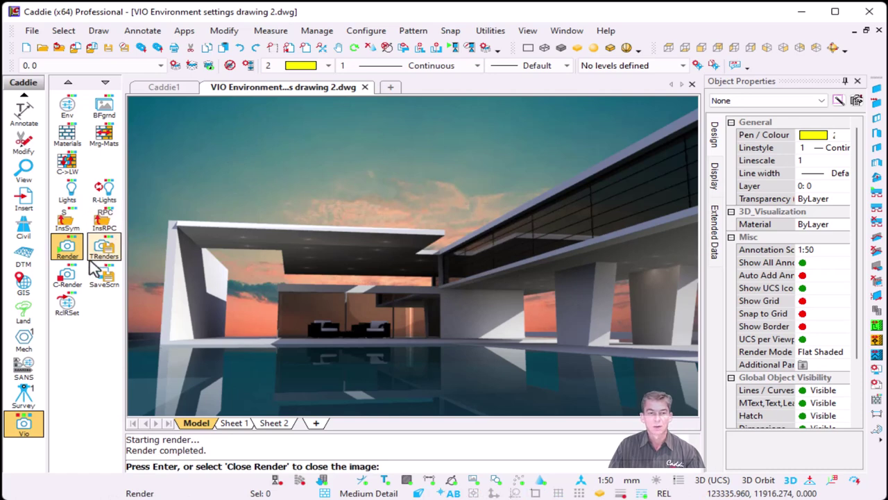
left_click(67, 276)
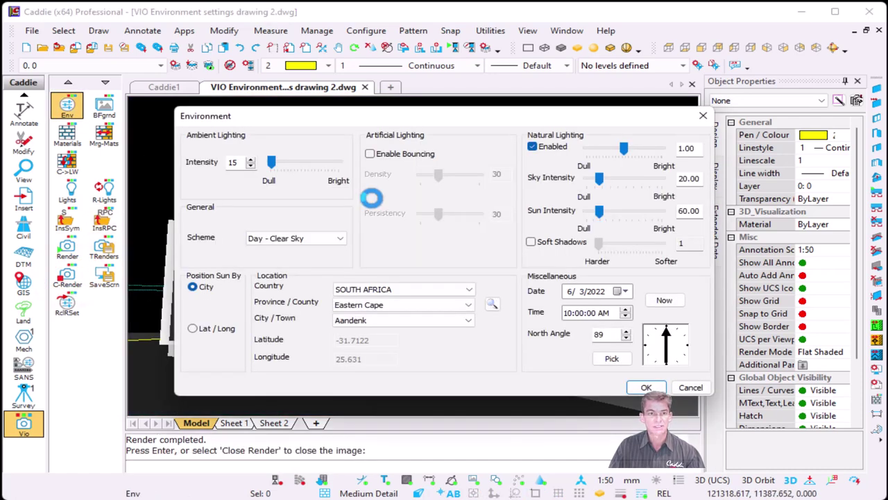
- Switch the environment scheme to Night - Clear Sky
left_click(306, 240)
left_click(305, 250)
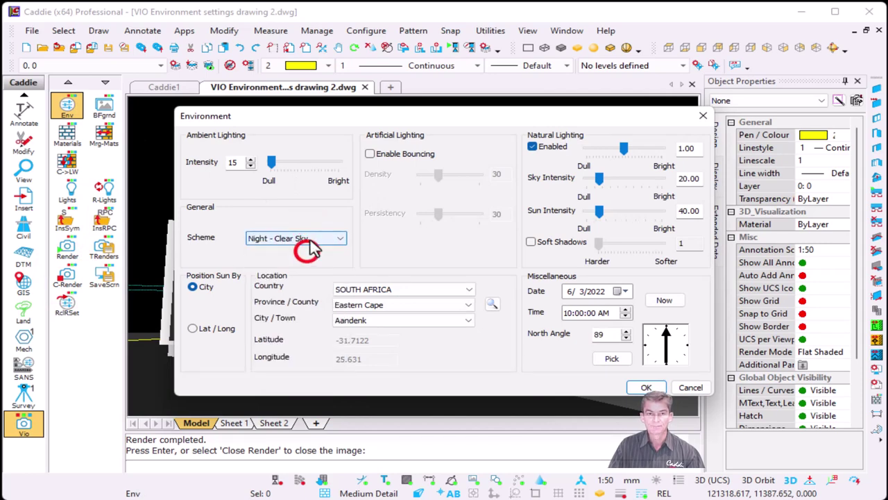
left_click(645, 386)
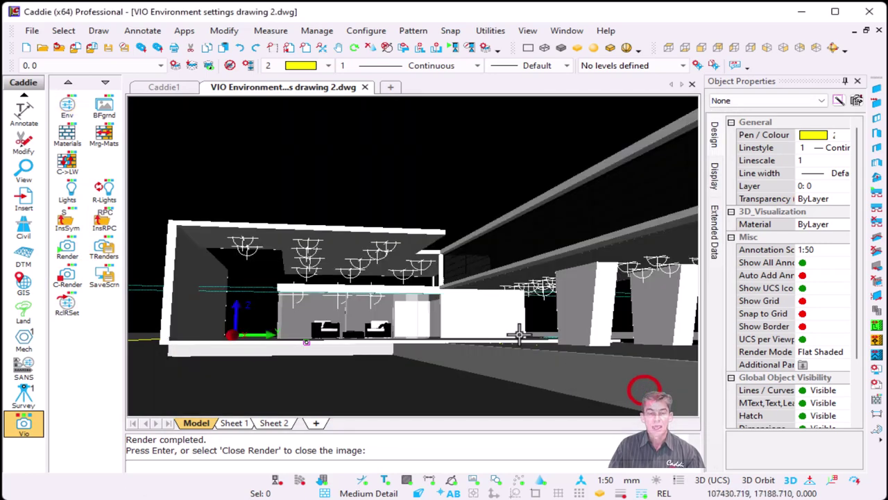
- Lower the background image brightness to 0.25 and start a new render
left_click(106, 114)
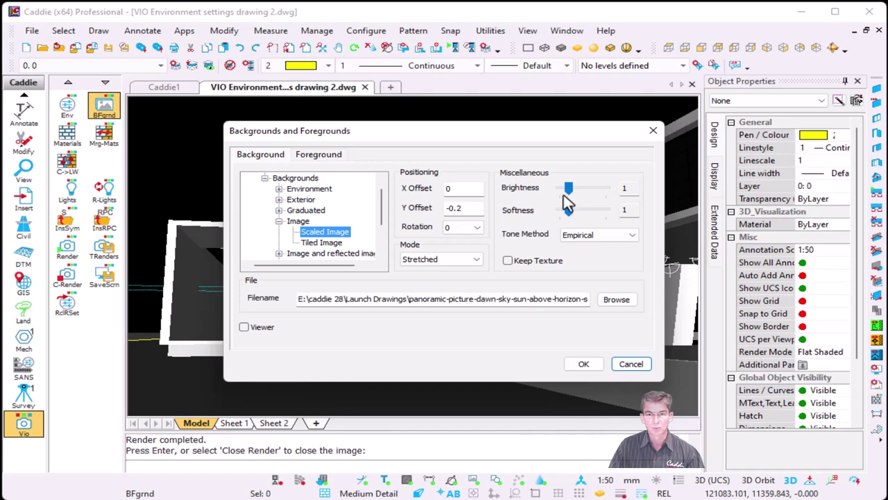
left_click_drag(568, 192, 561, 189)
left_click(584, 364)
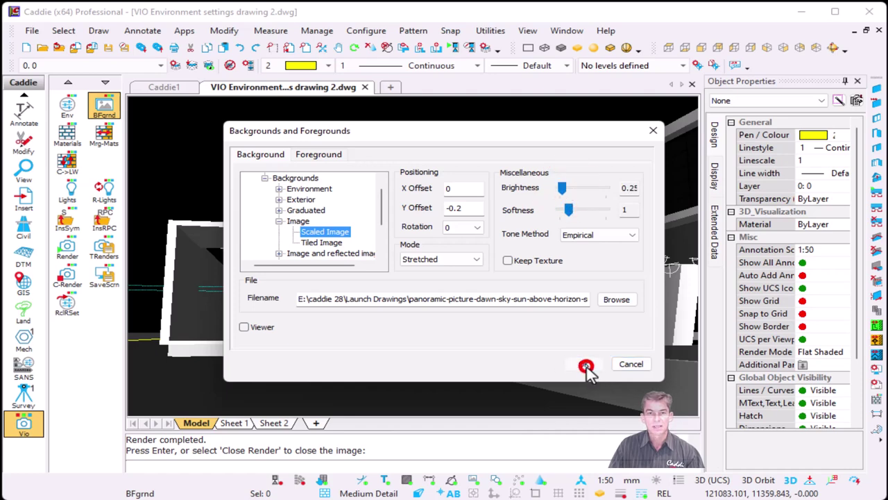
left_click(67, 247)
left_click(531, 434)
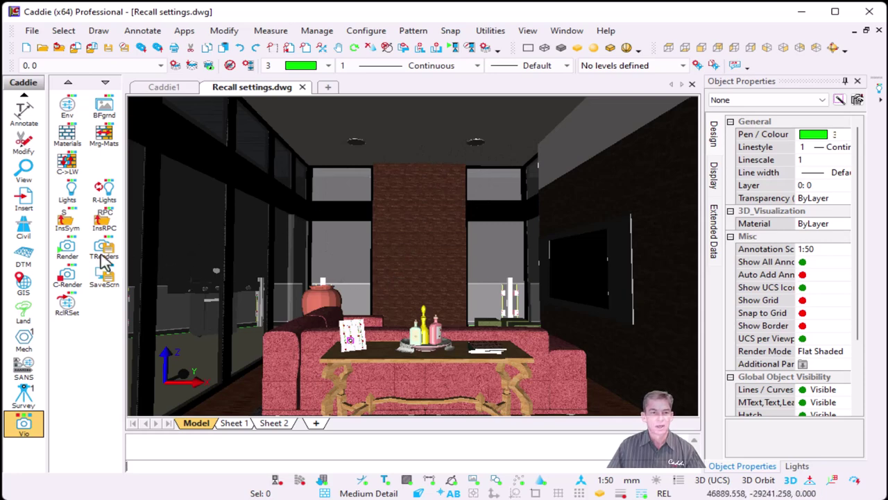
- Render the living room with its sea views after adjusting Log Settings, then close the image
left_click(68, 250)
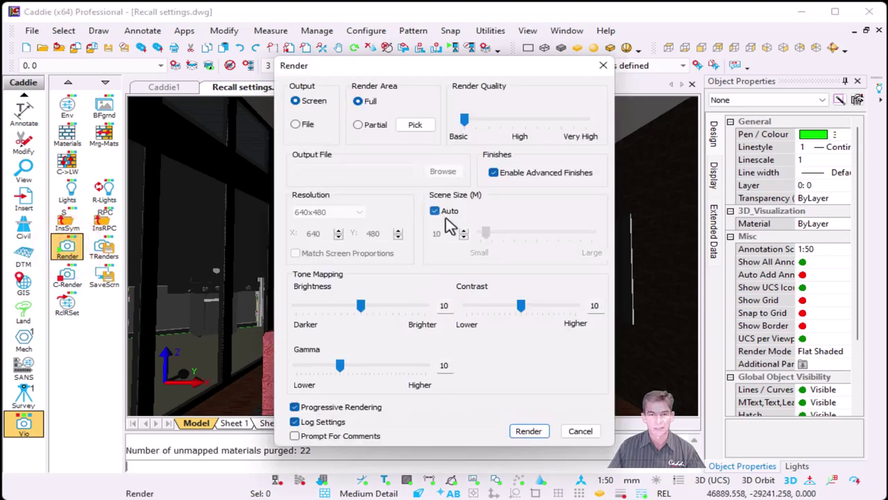
left_click(323, 424)
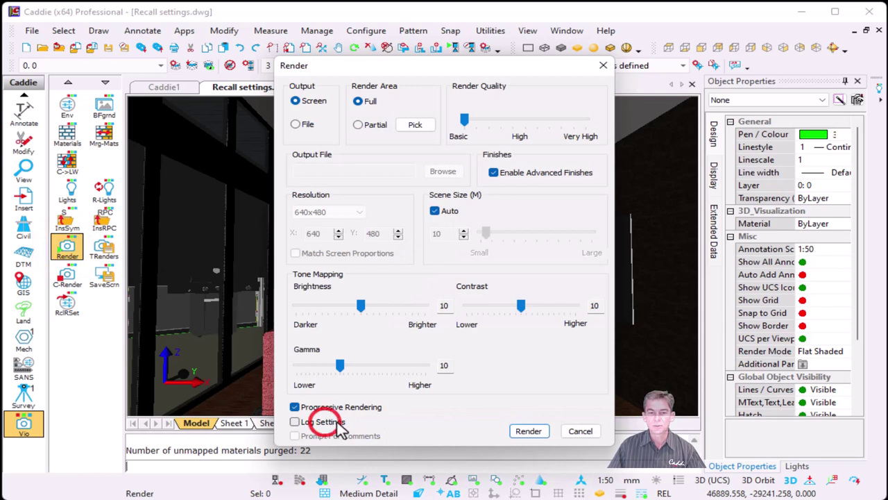
left_click(313, 426)
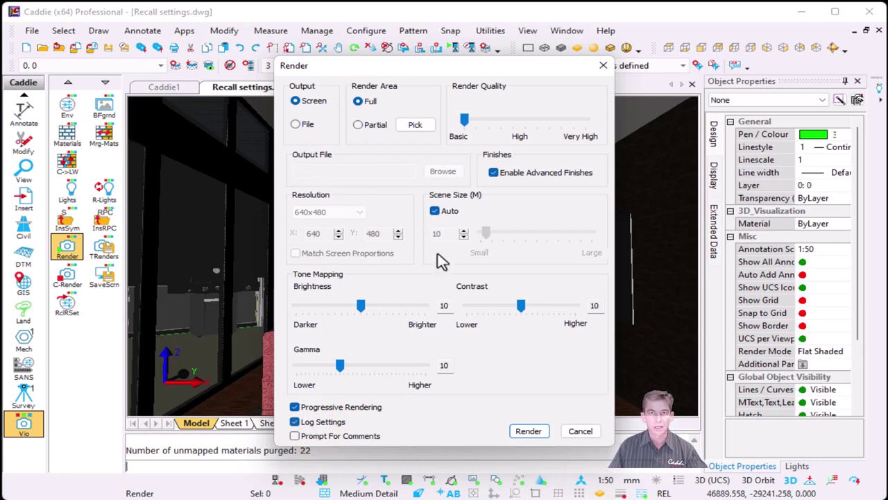
left_click(324, 421)
left_click(520, 432)
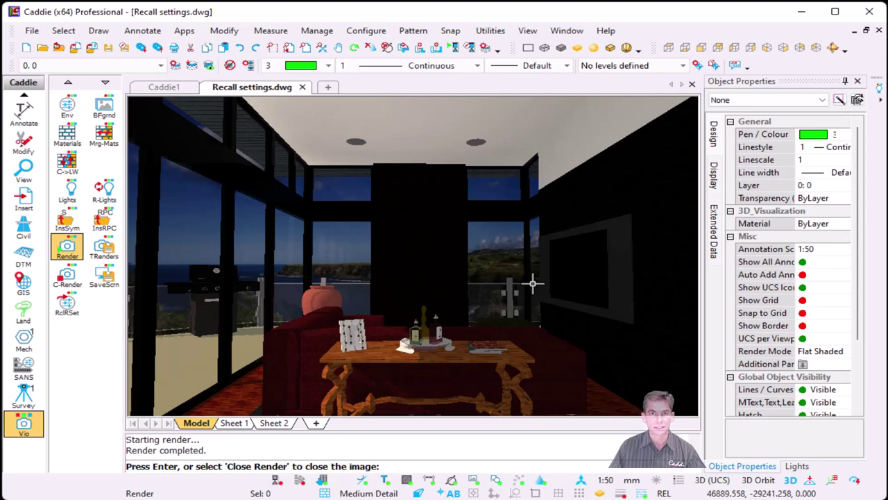
left_click(67, 275)
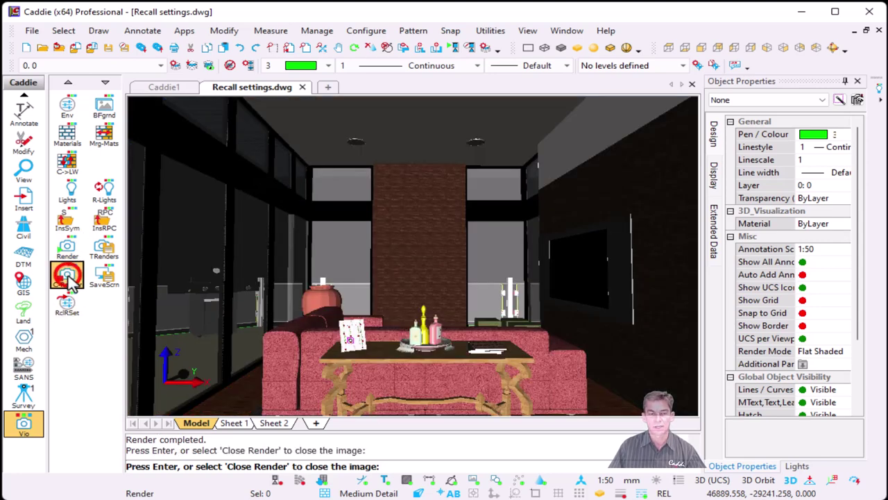
- Browse the saved Vio render settings and select the interior render's snapshot
left_click(69, 309)
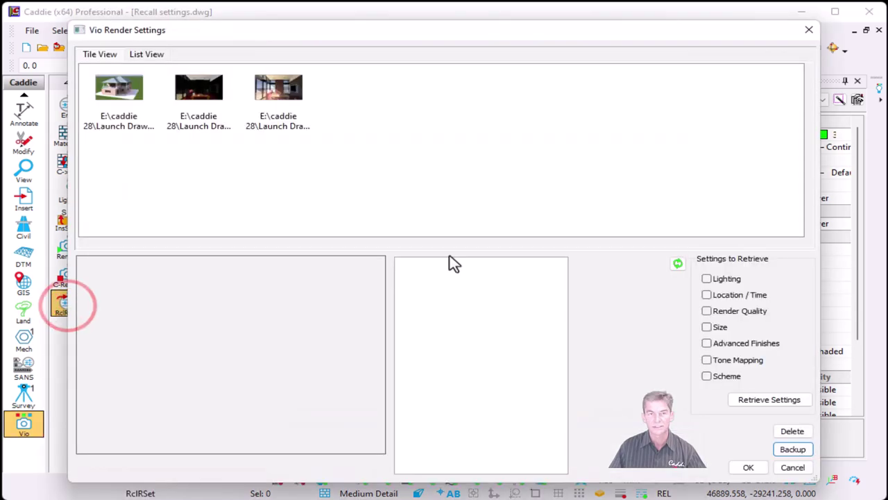
left_click(121, 104)
left_click(194, 101)
left_click(305, 115)
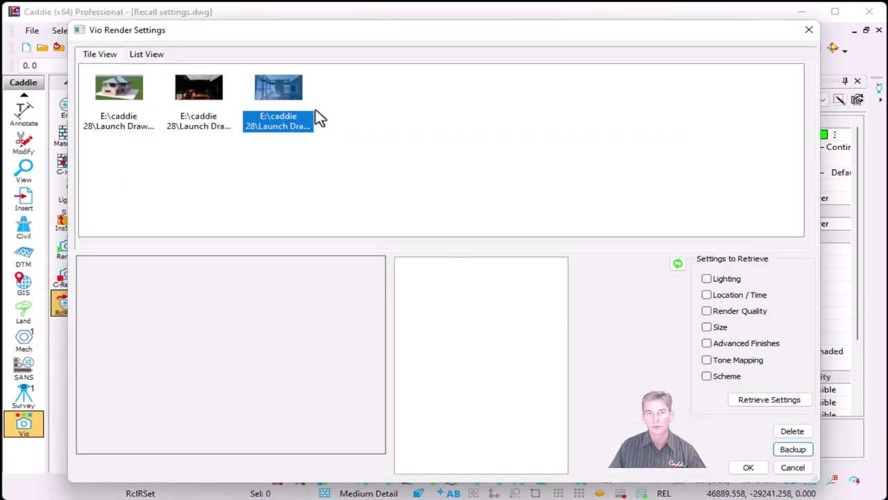
left_click(113, 96)
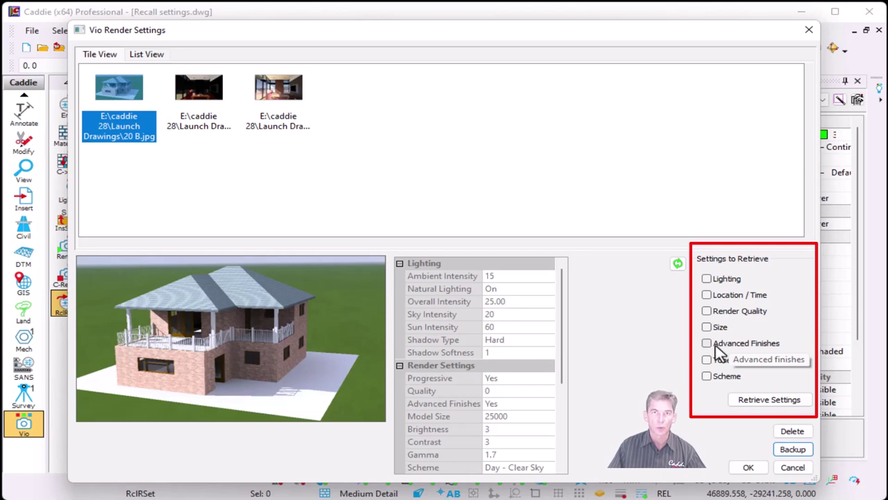
left_click(294, 131)
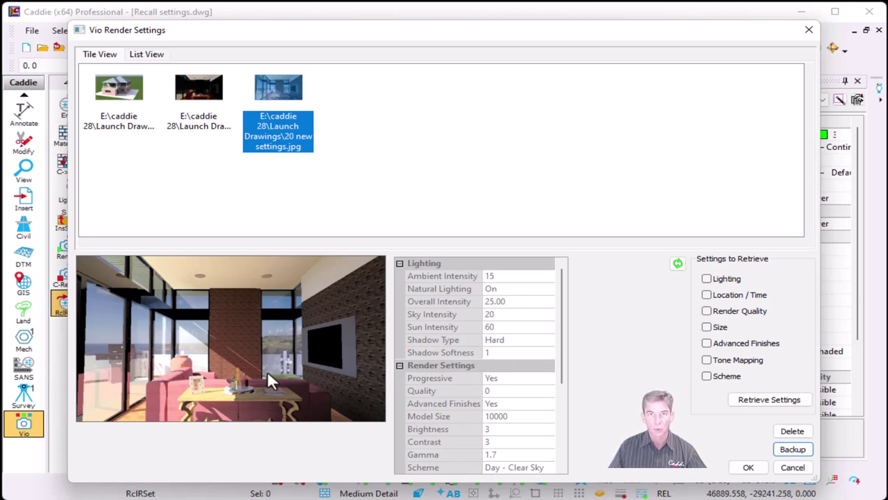
- Retrieve lighting, location/time, quality, advanced finishes, tone mapping and scheme, leaving Size unticked
left_click(706, 279)
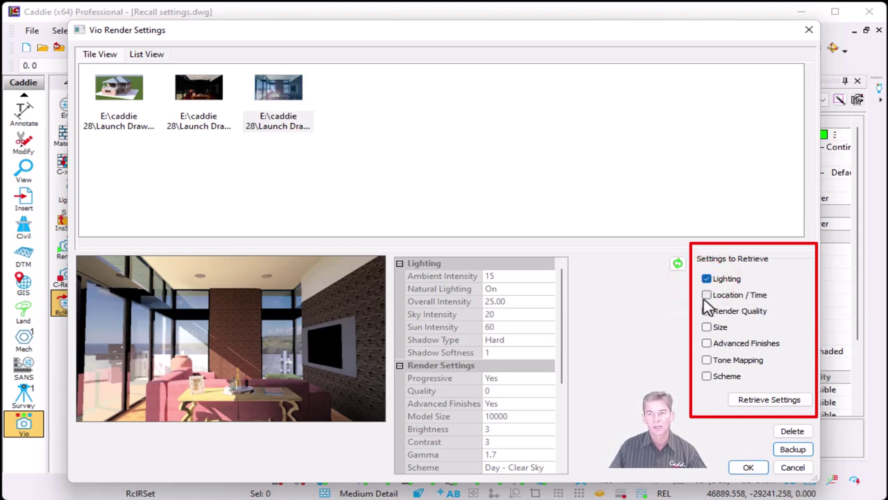
left_click(707, 295)
left_click(706, 312)
left_click(706, 344)
left_click(706, 360)
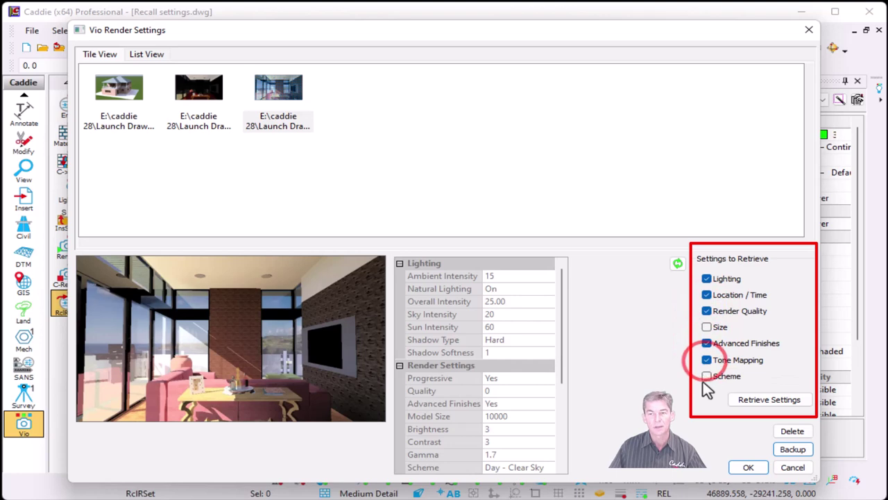
left_click(707, 376)
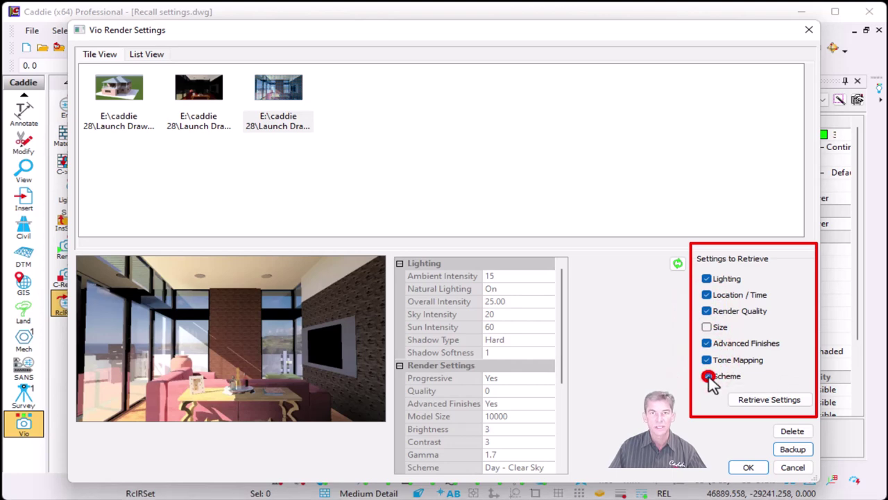
left_click(770, 403)
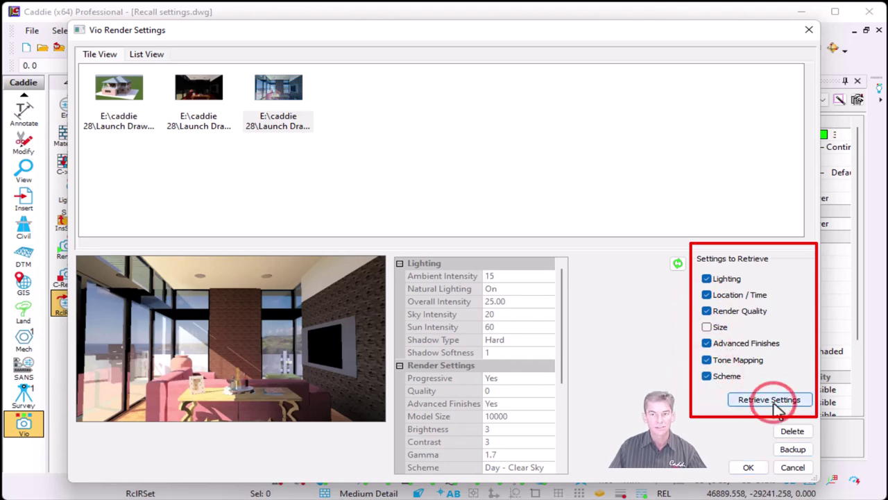
left_click(748, 467)
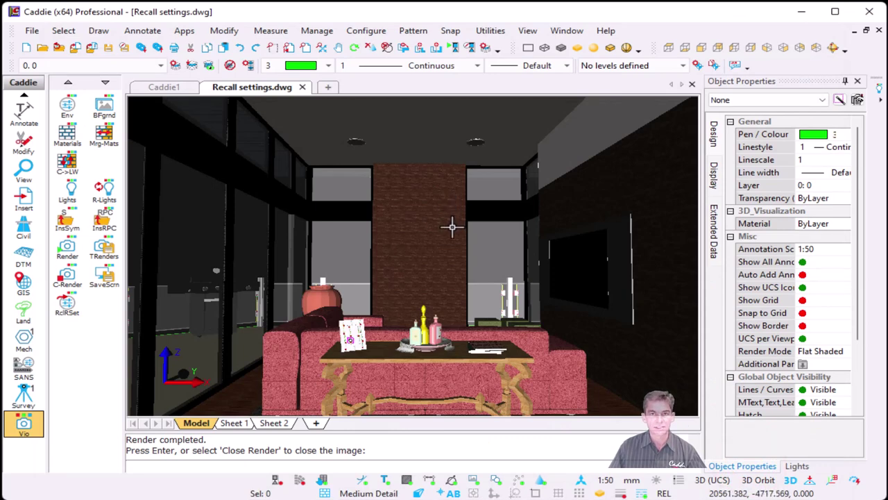
- Render the current interior view using the recalled settings
left_click(67, 247)
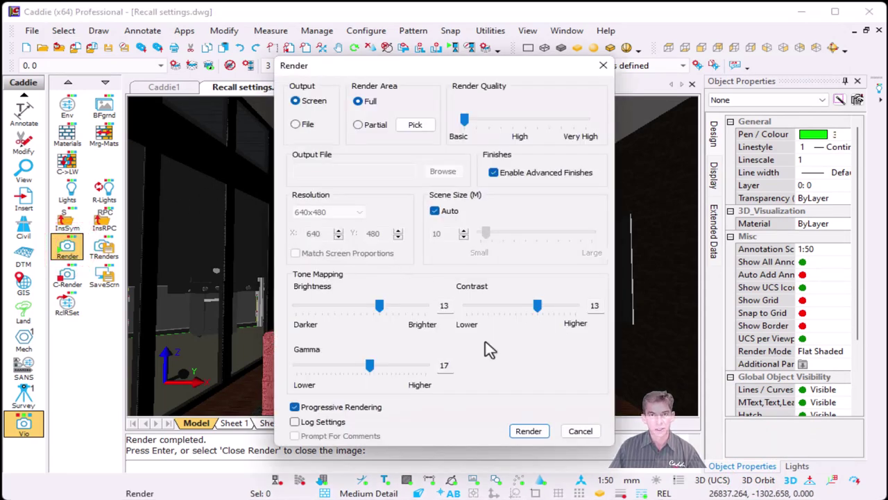
left_click(529, 431)
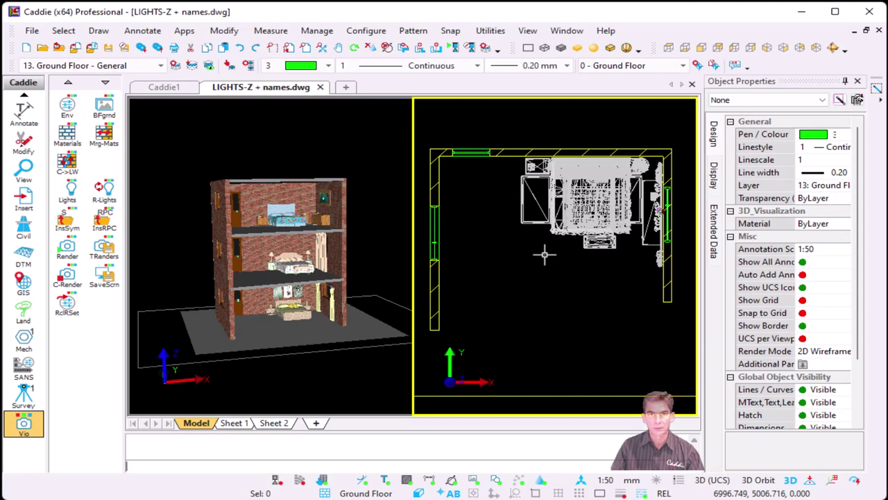
- In the Lights panel, set the new light to a Point type with a Sodium 35w bulb
left_click(67, 189)
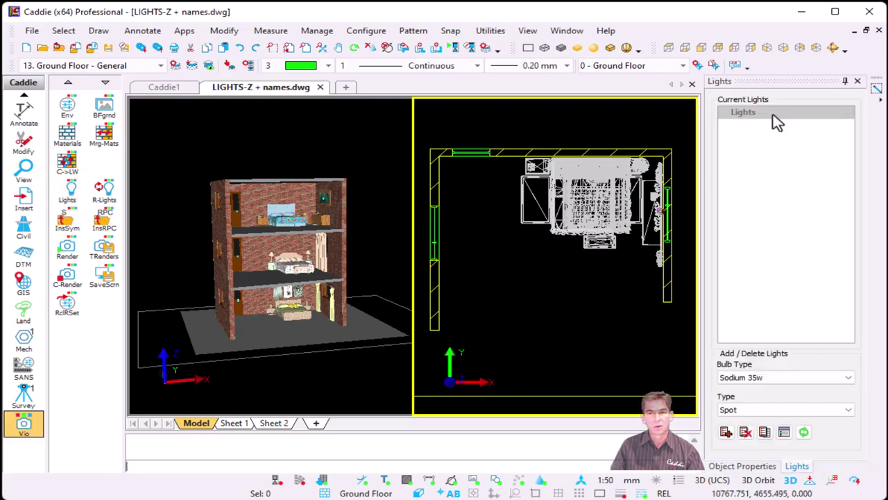
left_click(801, 378)
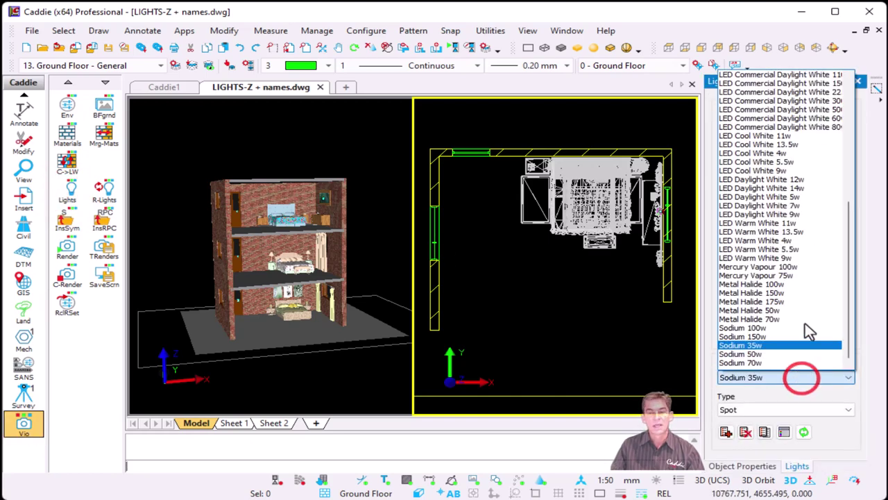
scroll(807, 301, "up", 5)
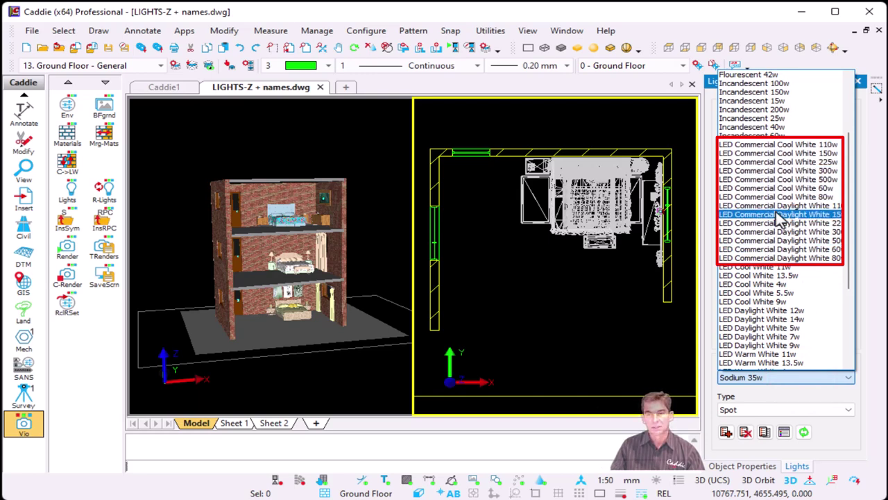
scroll(780, 216, "down", 5)
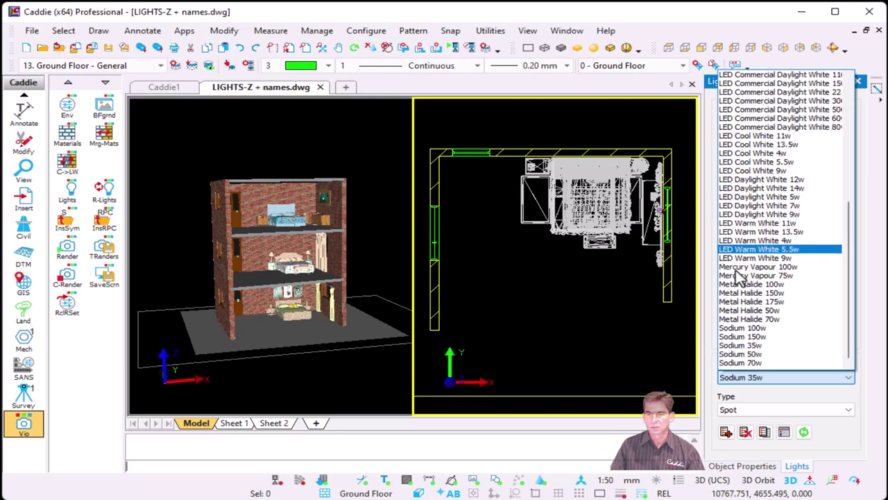
left_click(782, 346)
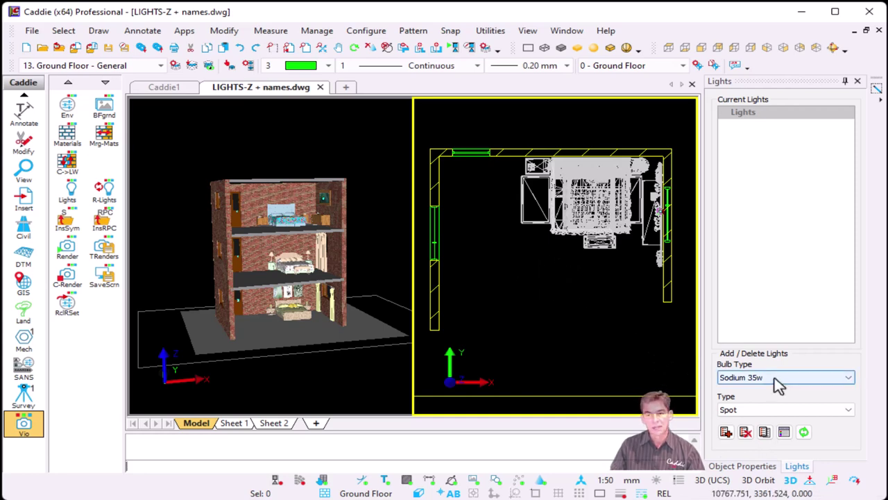
left_click(752, 410)
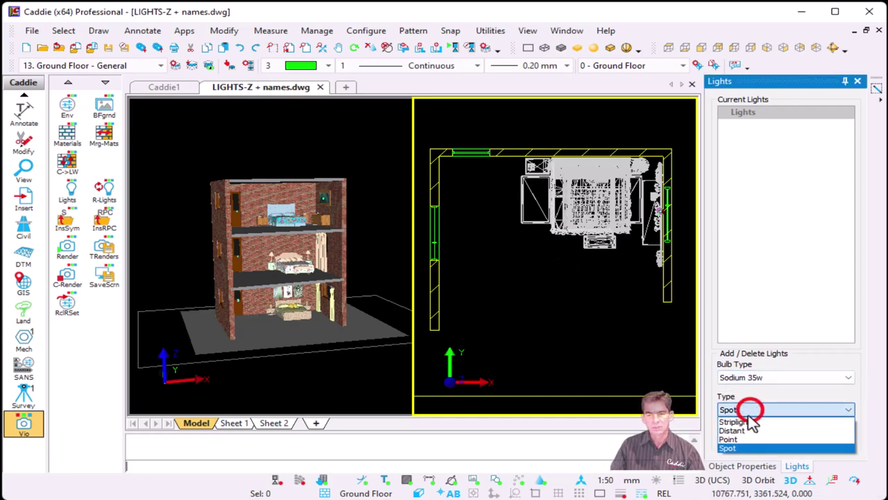
left_click(744, 439)
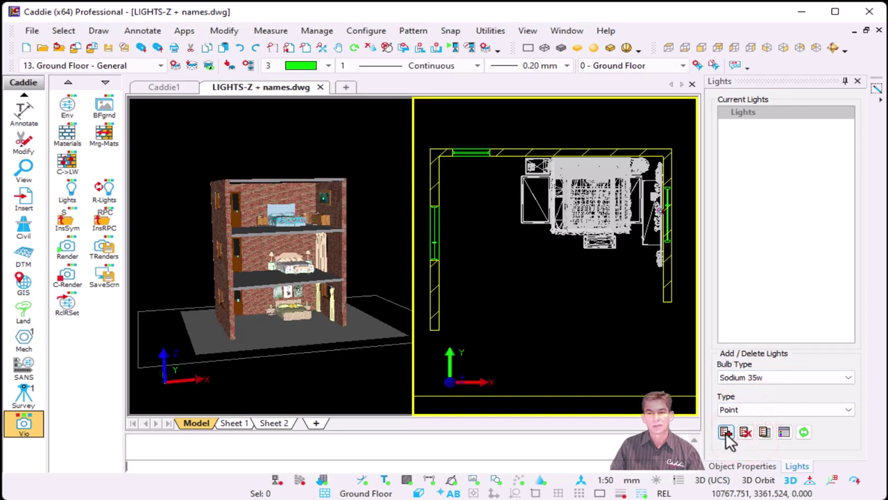
- Add the light named 'GF Sodium 35w' at 2300 height inside the ground-floor room
left_click(725, 432)
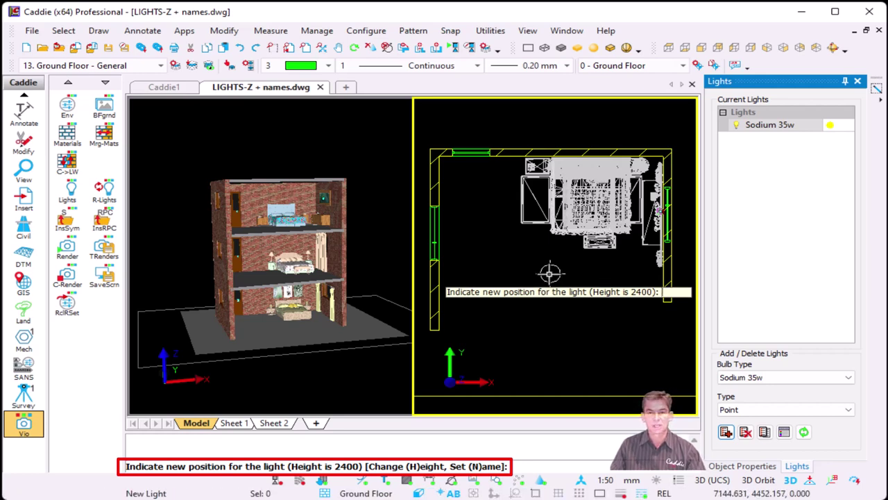
key("n")
left_click(425, 202)
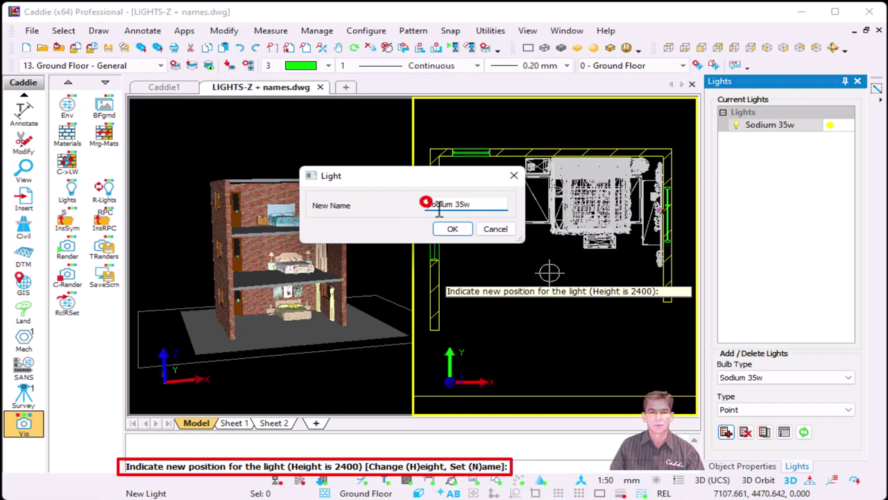
type("GF")
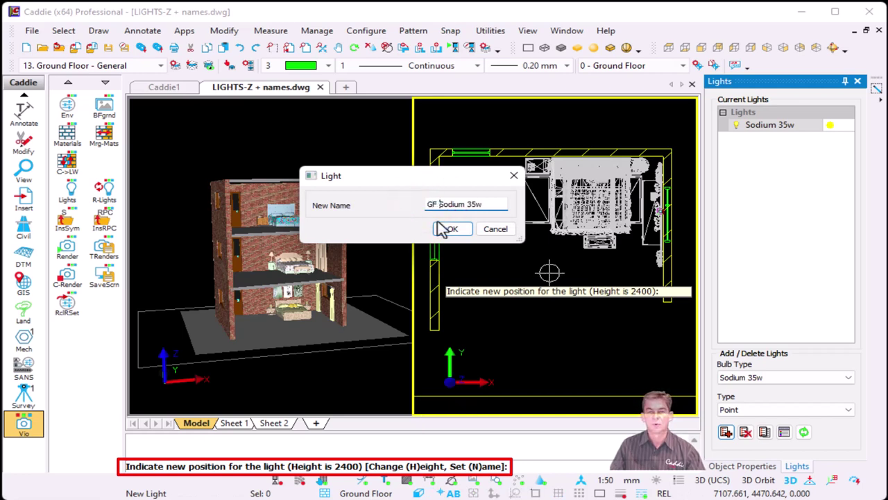
left_click(451, 230)
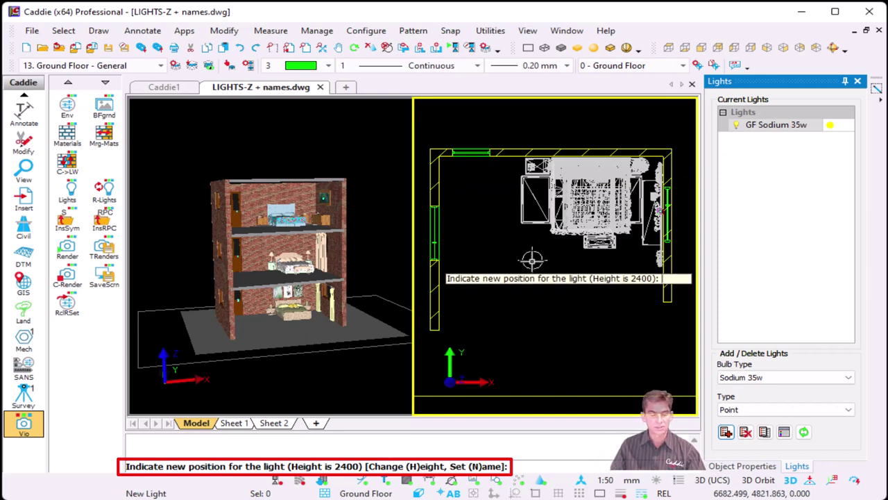
type("h")
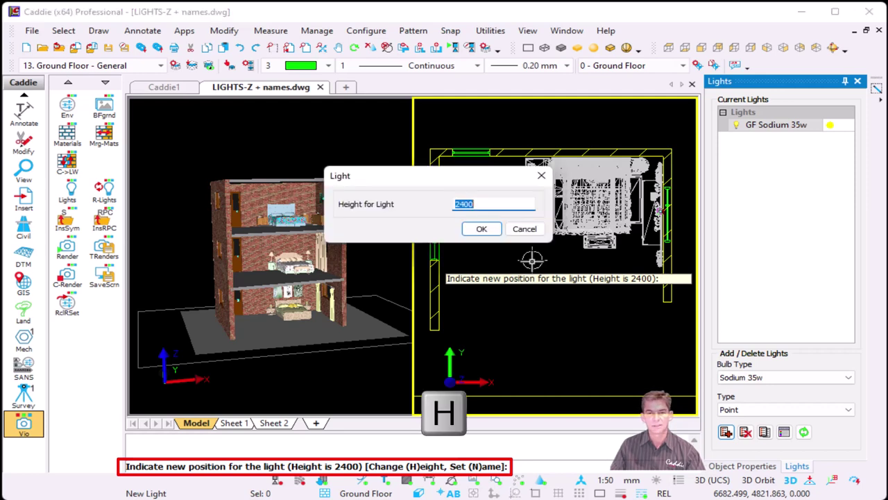
type("2")
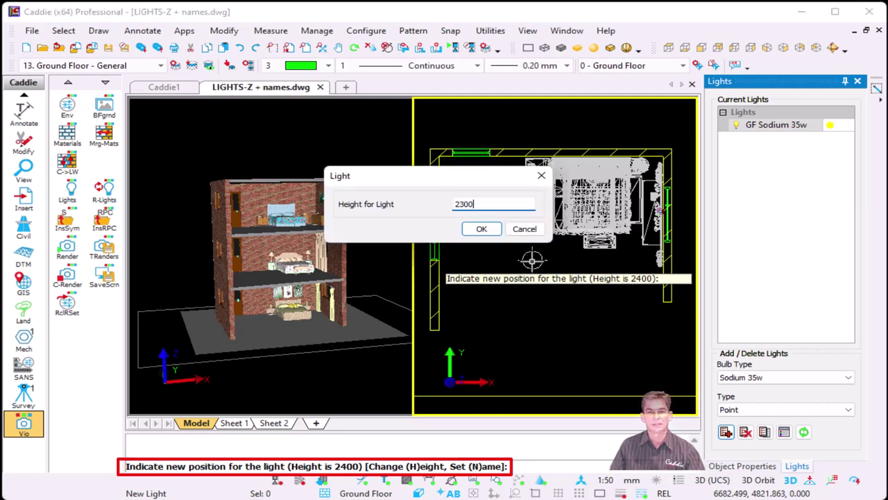
left_click(482, 228)
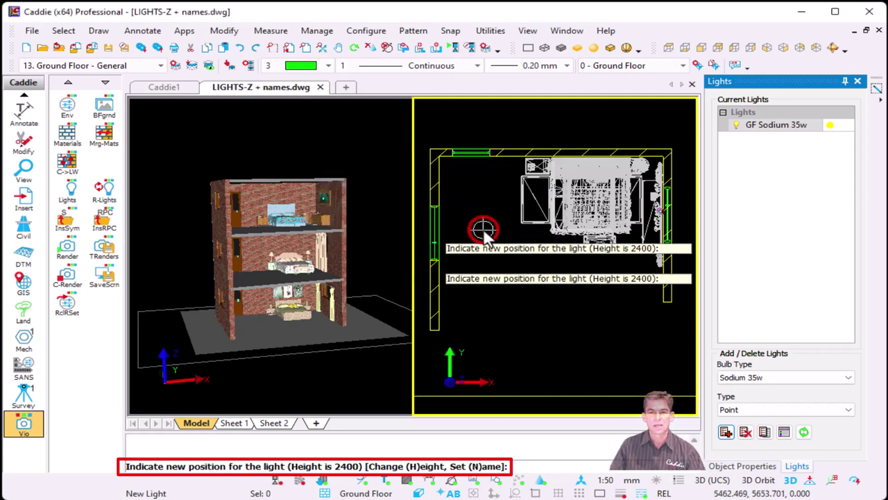
left_click(525, 237)
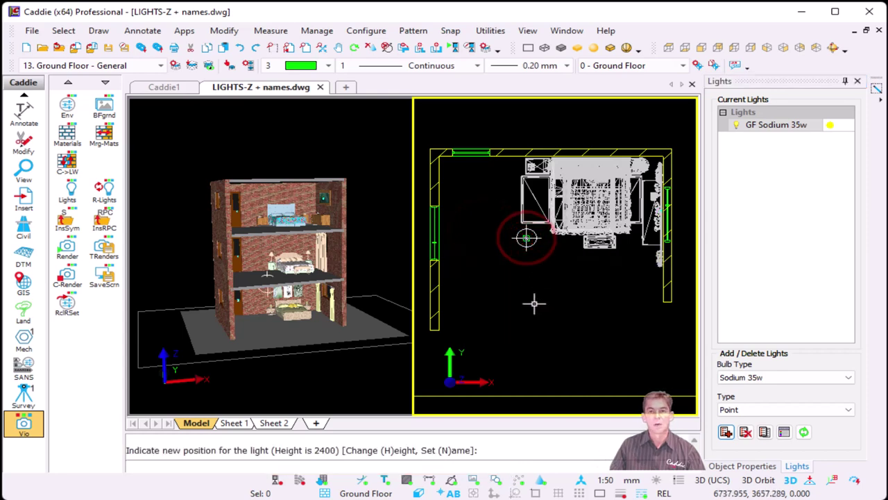
- Show only '2 - Second Floor' and set the next light to an LED Cool White 5.5w Spot
left_click(613, 66)
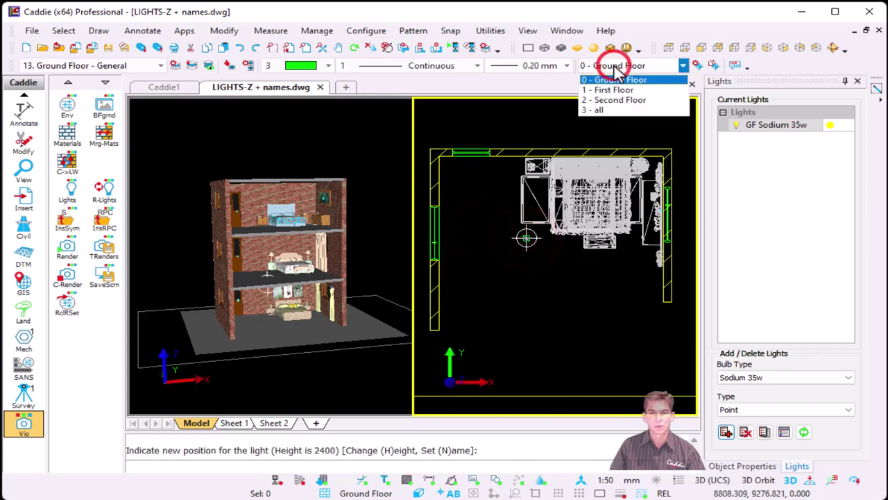
left_click(621, 101)
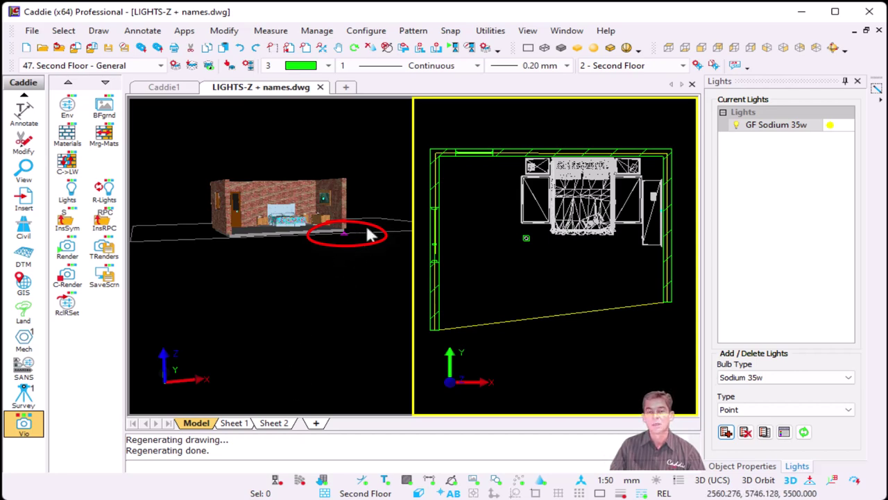
left_click(751, 377)
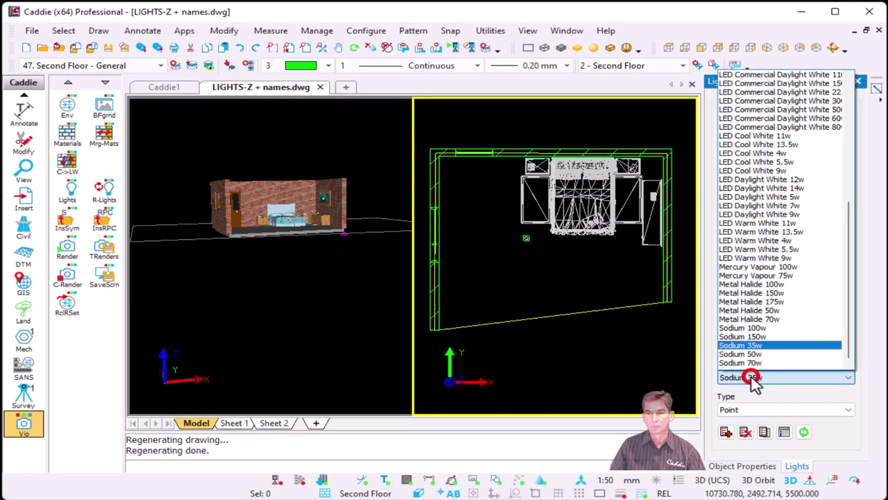
left_click(799, 162)
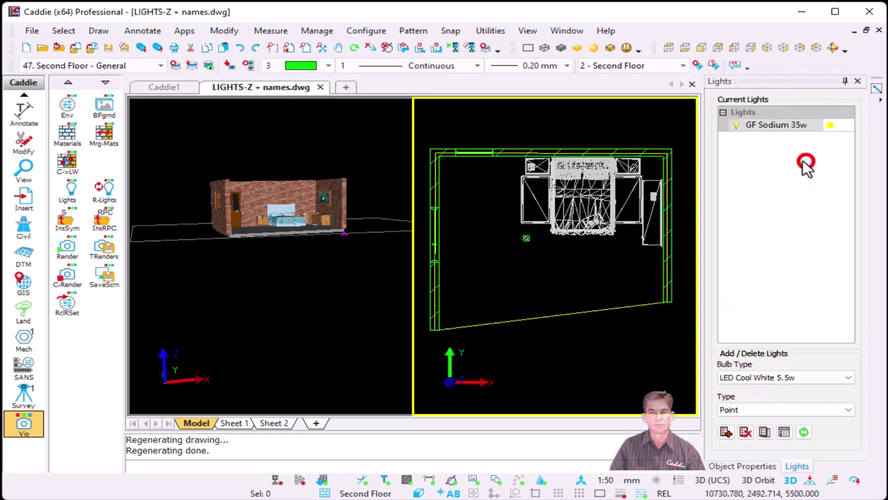
left_click(753, 409)
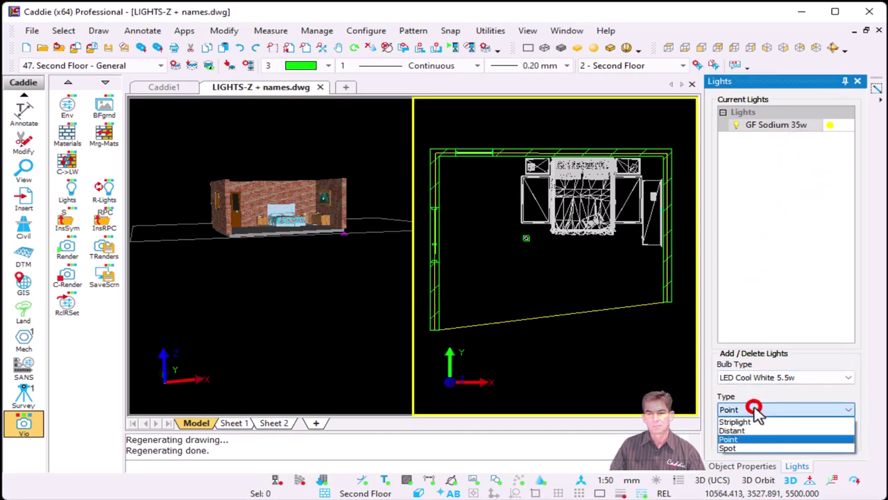
left_click(736, 447)
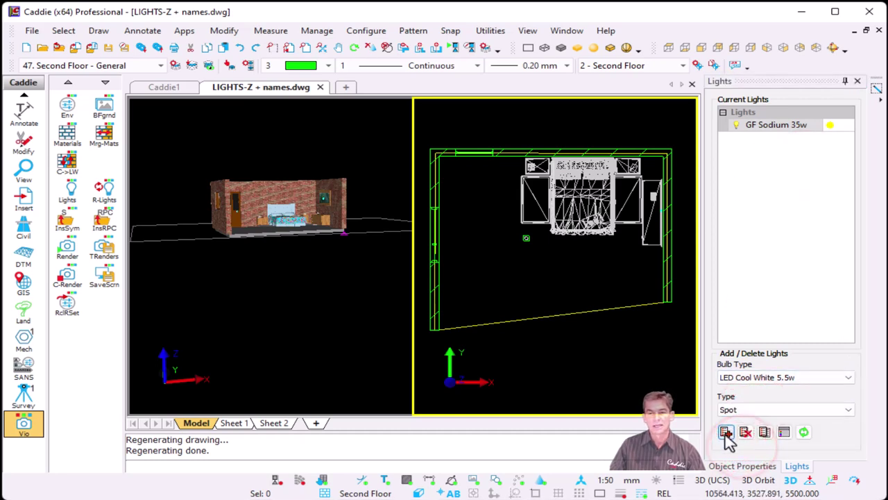
- Place the 2300-high LED spotlight by the room's left wall, aimed across the room; show all floors
left_click(726, 432)
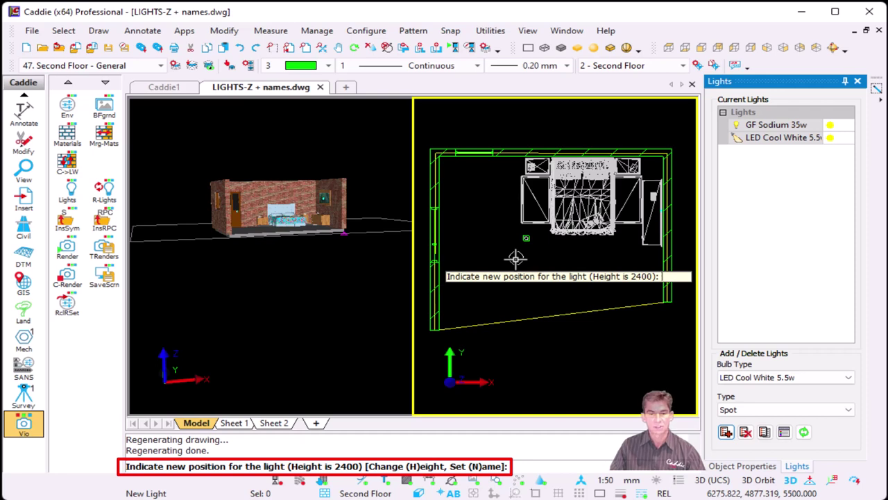
key("h")
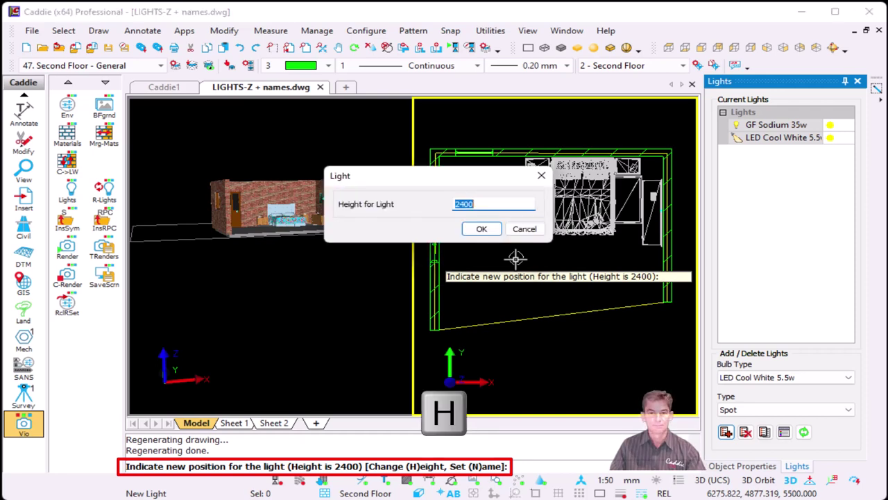
type("2300")
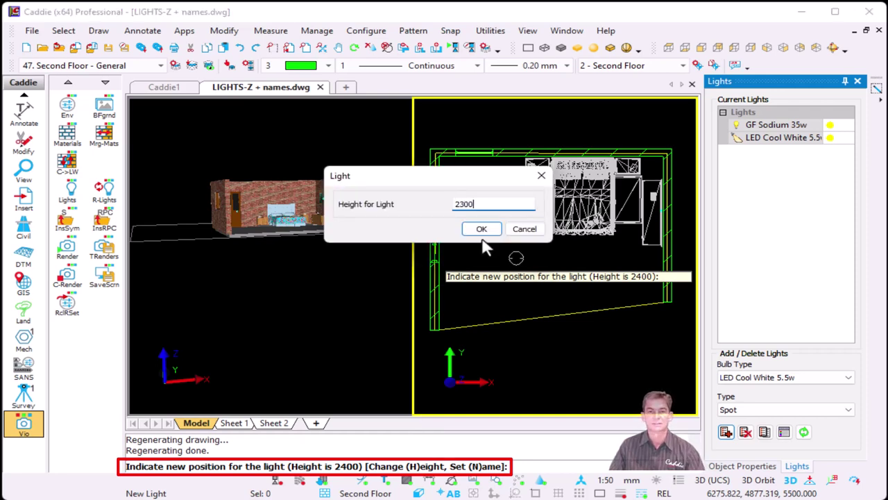
left_click(478, 228)
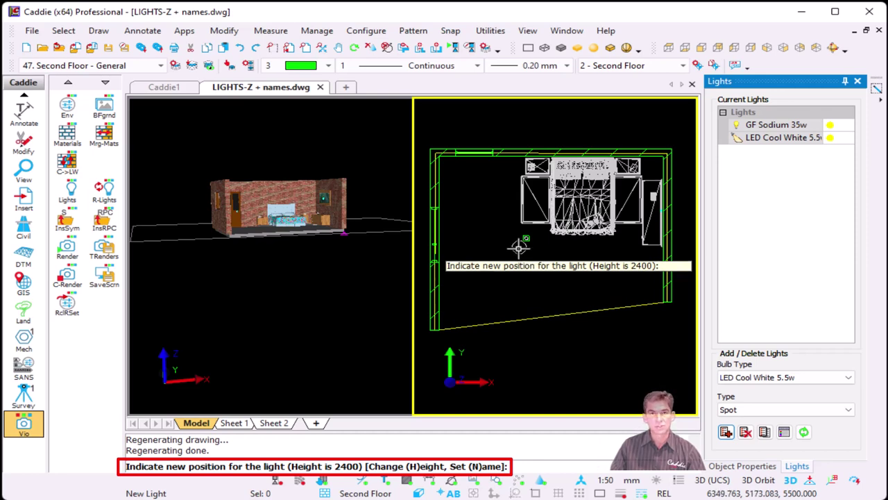
left_click(462, 215)
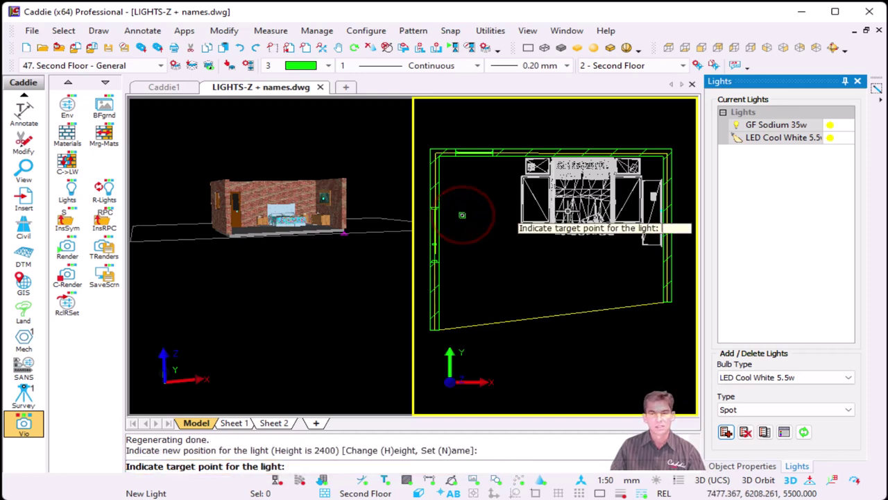
left_click(662, 210)
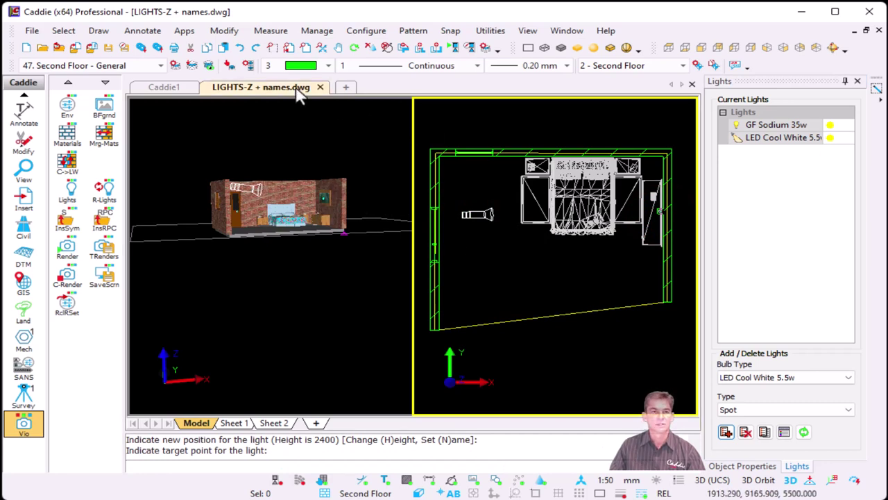
left_click(208, 65)
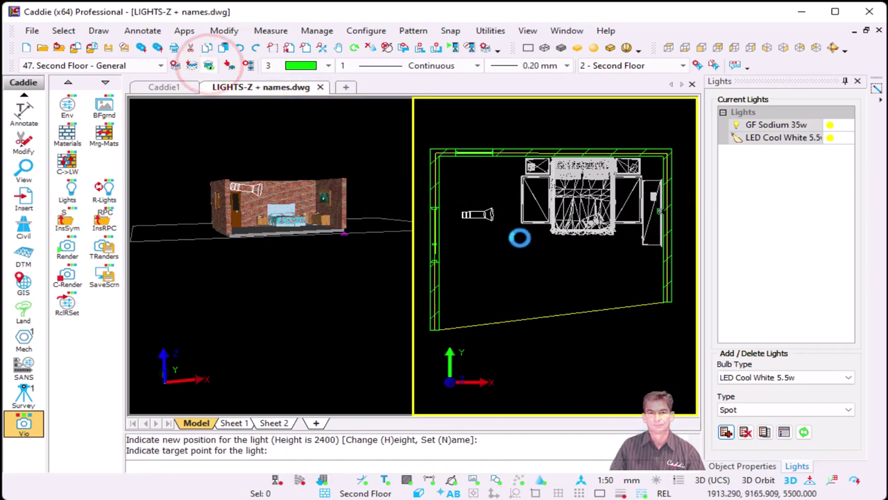
- Render the 3D view to preview the lit ground and second floors, then close the image
left_click(243, 288)
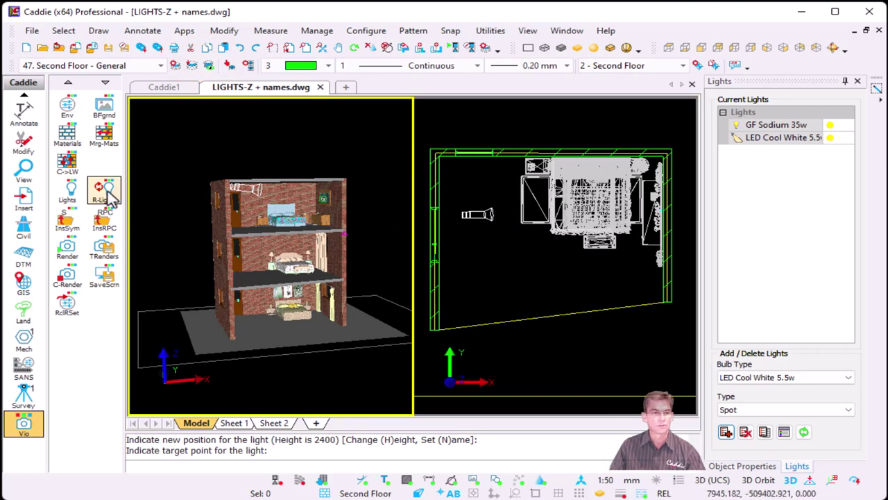
left_click(67, 250)
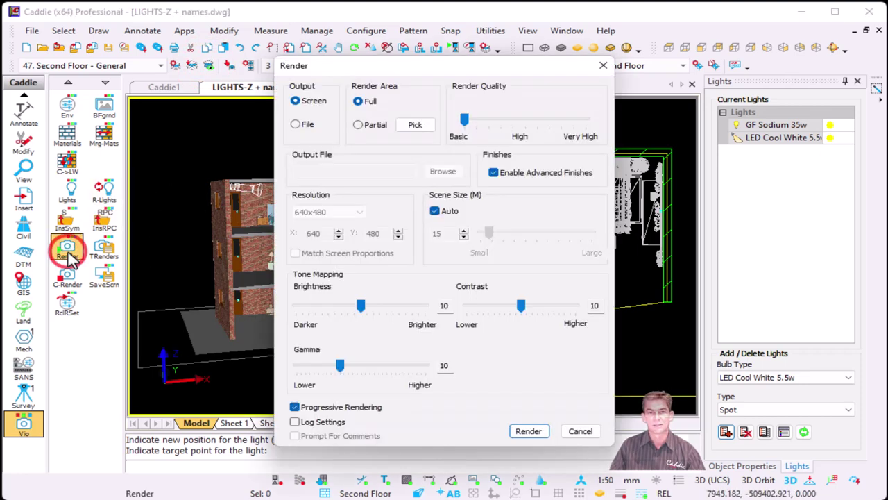
left_click(528, 431)
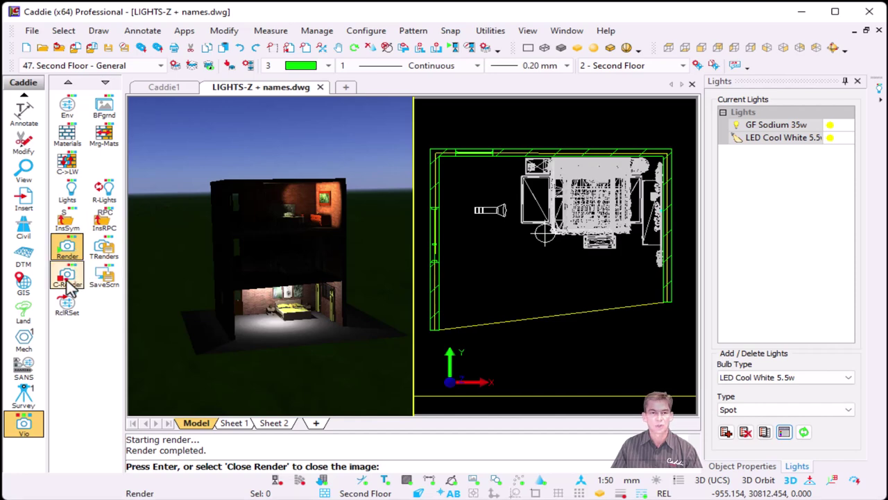
left_click(67, 277)
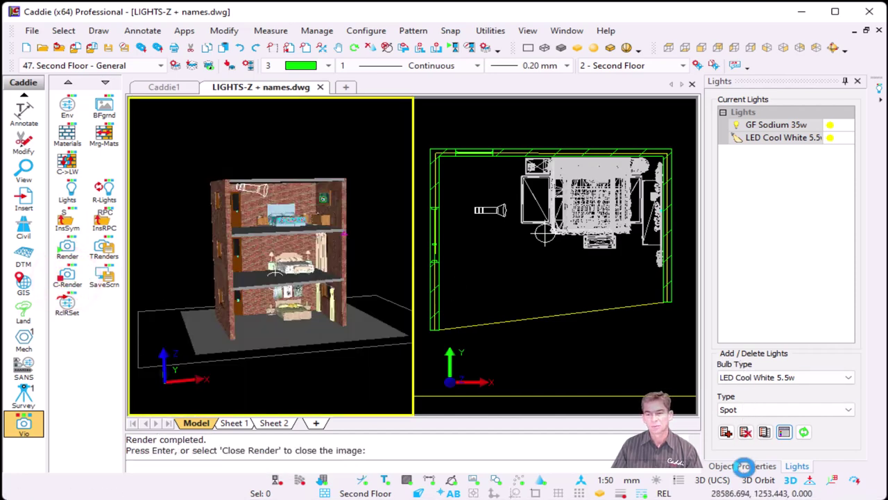
- Rename the second-floor spotlight to '2nd Floor LED Cool' so it heads the lights list
left_click(758, 468)
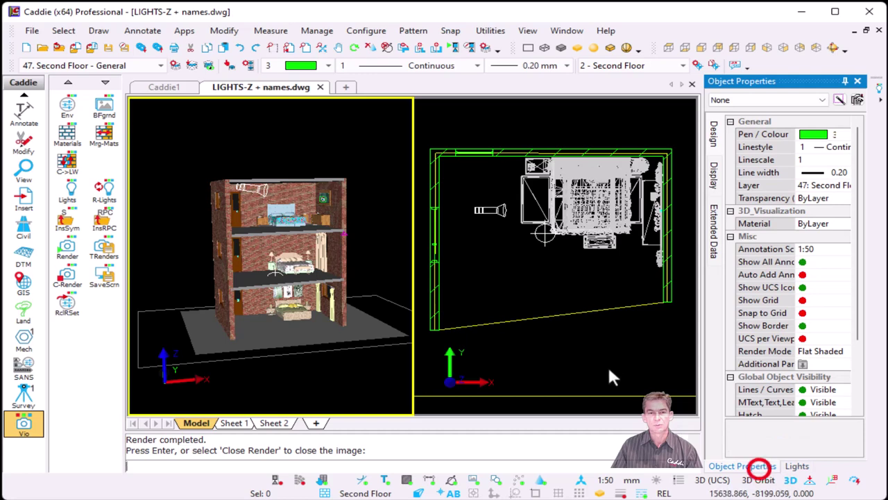
left_click(264, 190)
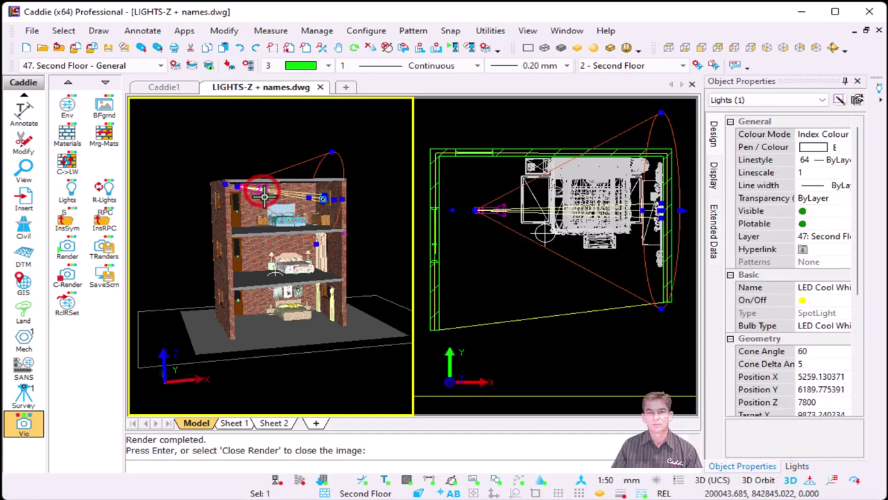
left_click(797, 466)
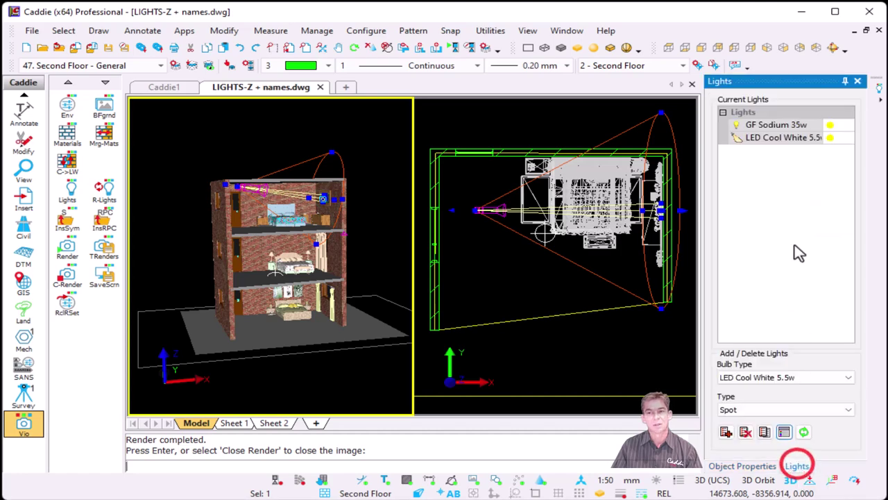
left_click(742, 466)
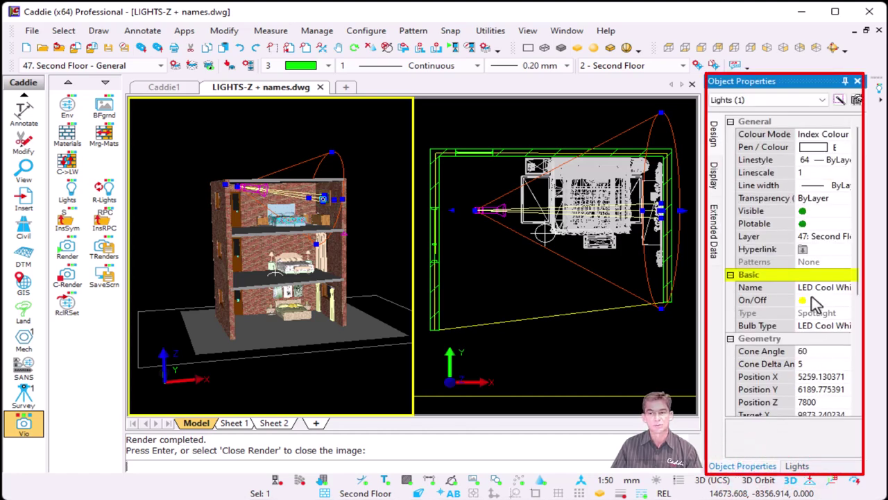
left_click(802, 288)
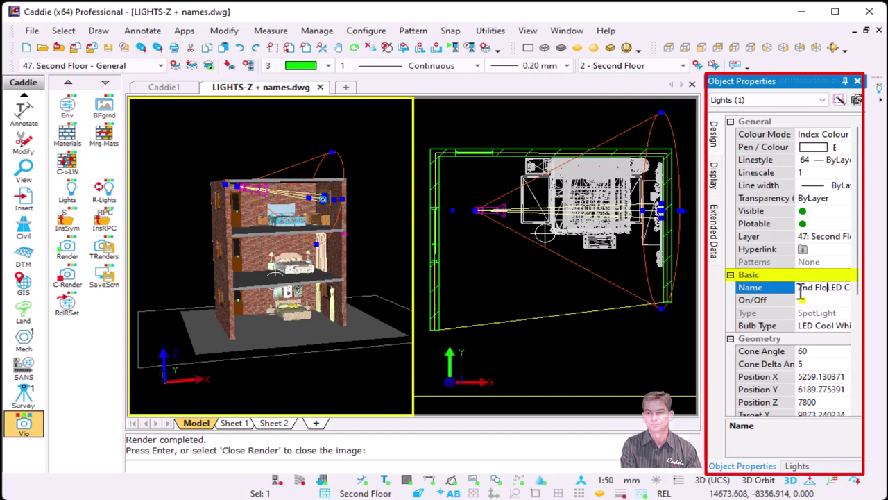
left_click(796, 466)
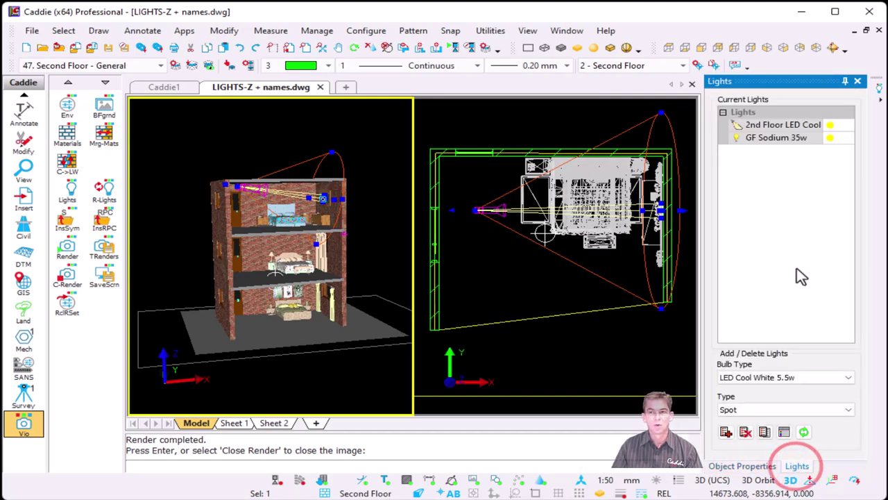